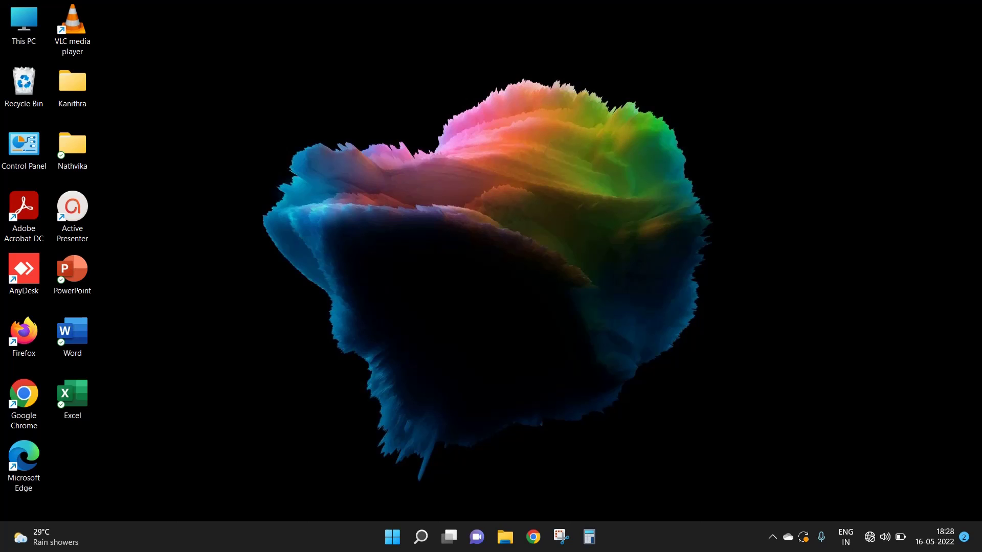
- Open Quick Settings from the system tray and confirm the Wi-Fi tile is missing
click(871, 537)
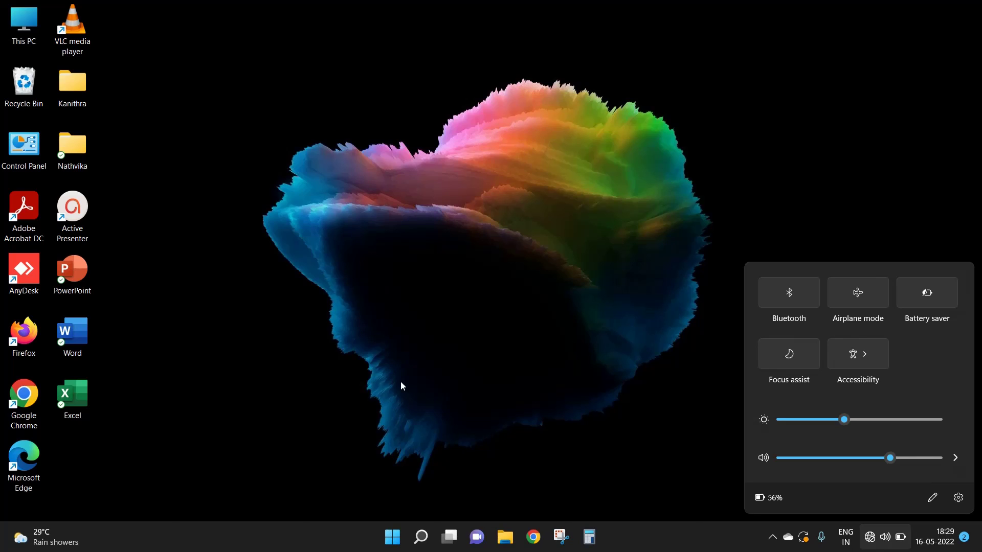
- Run 'control' from the Run dialog to list all Control Panel items
key(super+r)
text(co)
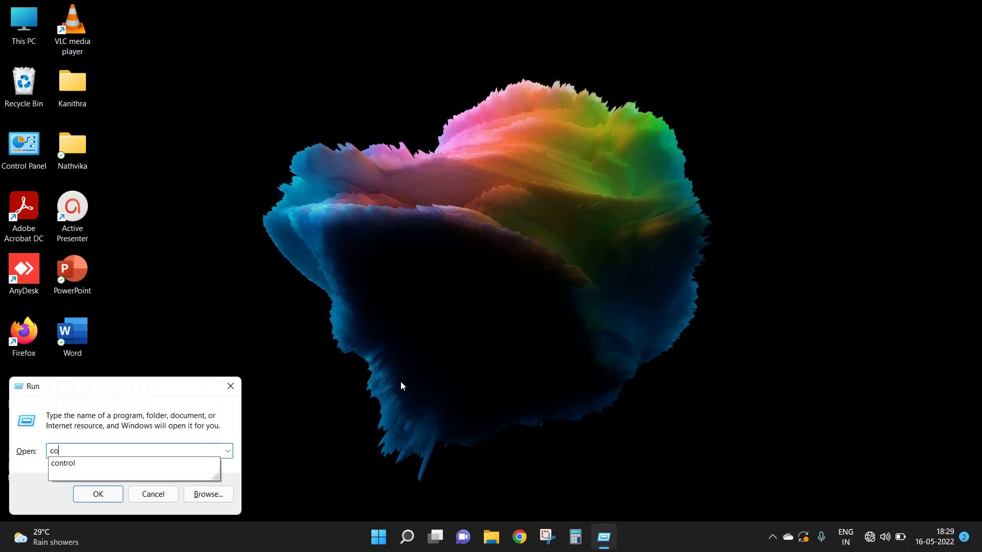
text(n)
text(trol)
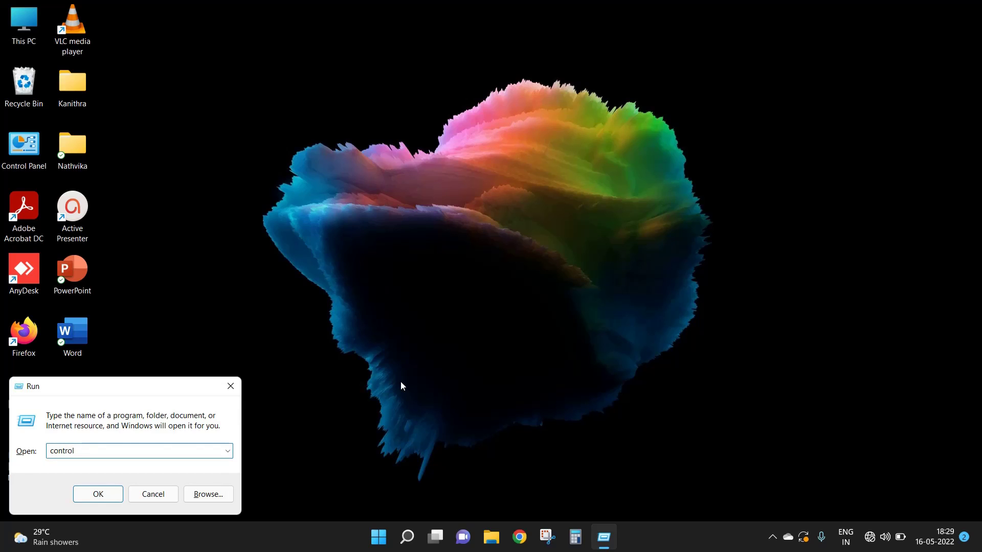
key(Return)
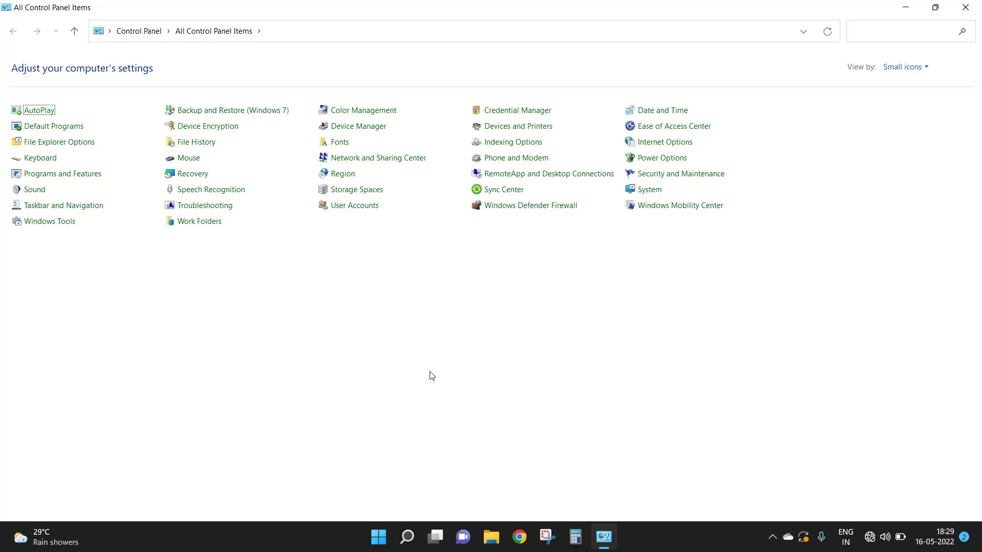
- Go from Network and Sharing Center to Change adapter settings to list the adapters
click(399, 163)
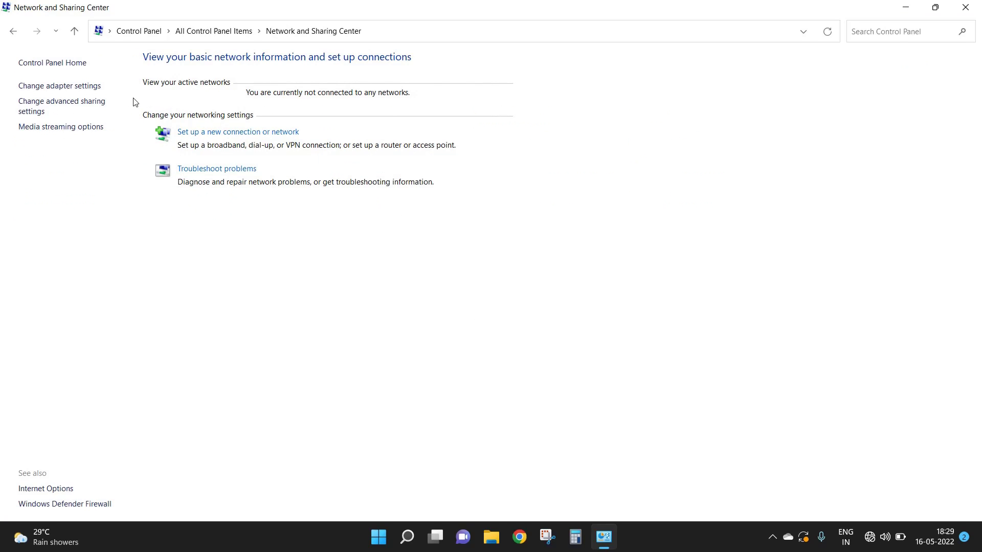
click(60, 86)
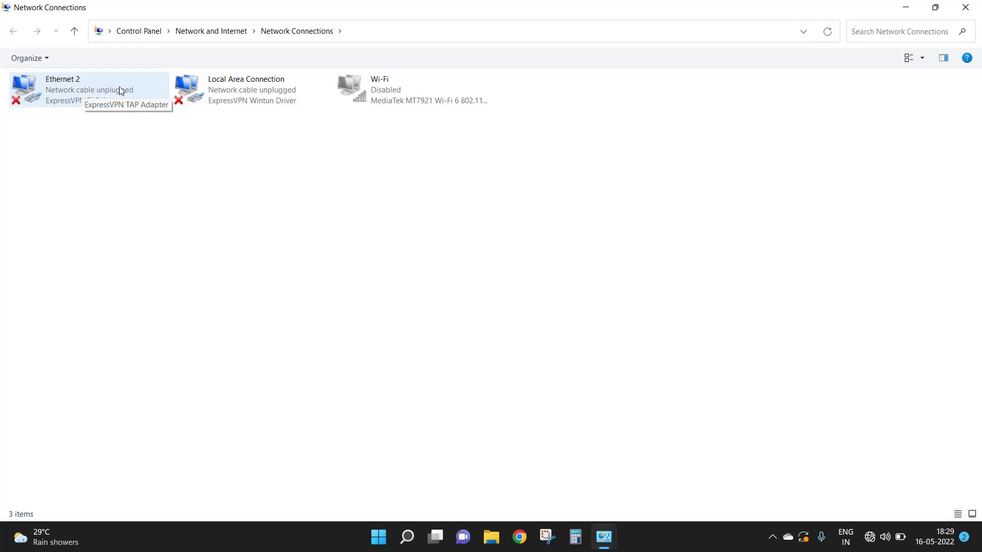
- Enable the disabled Wi-Fi adapter from its right-click menu in Network Connections
right_click(391, 91)
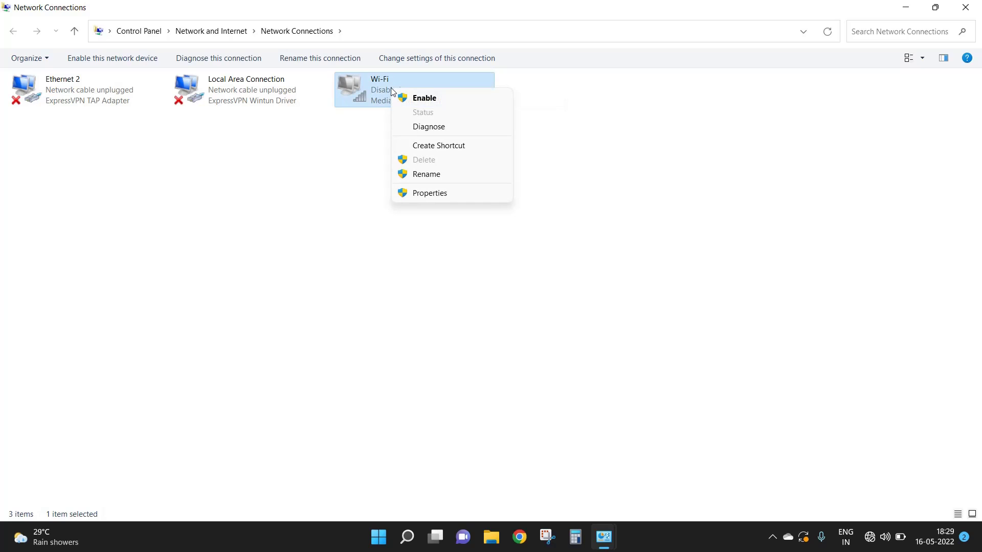
click(424, 97)
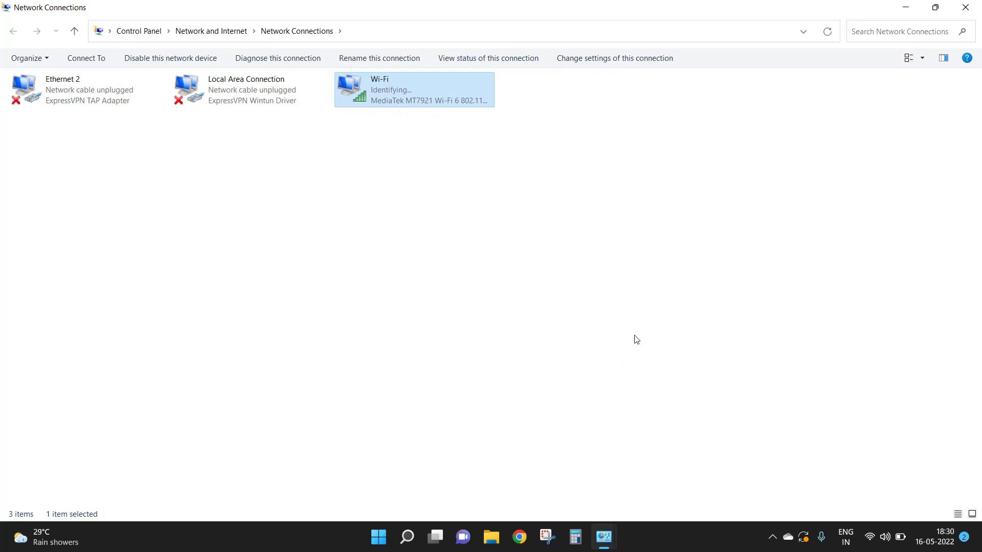
- Check the restored Wi-Fi tile's network list shows the secured home network connected
click(872, 538)
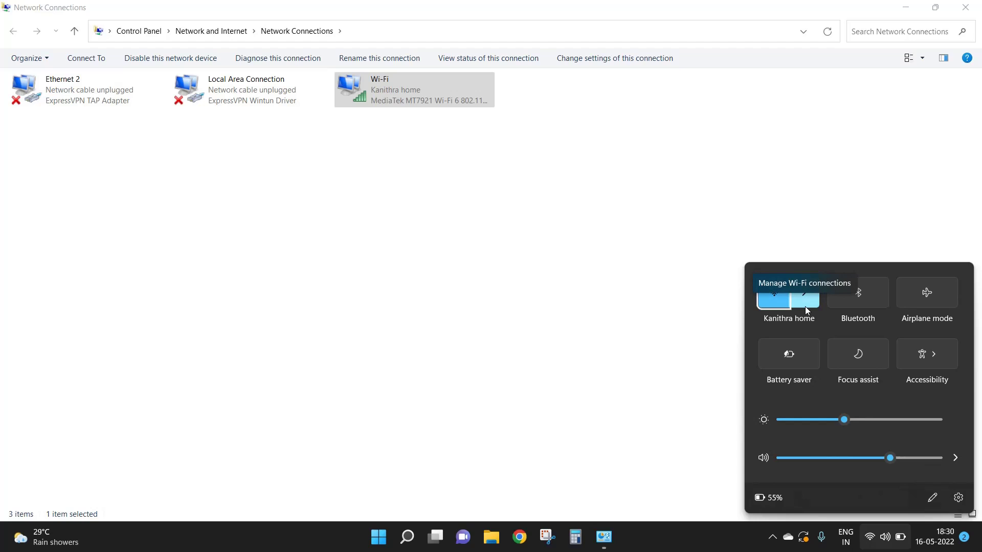
click(805, 306)
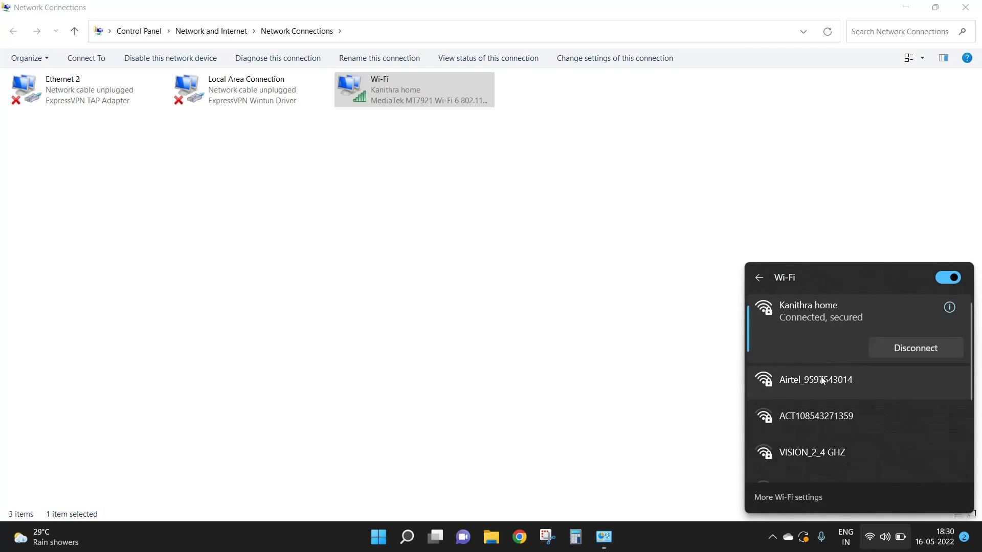
scroll(827, 448, down, 3)
scroll(830, 432, down, 1)
scroll(842, 432, up, 3)
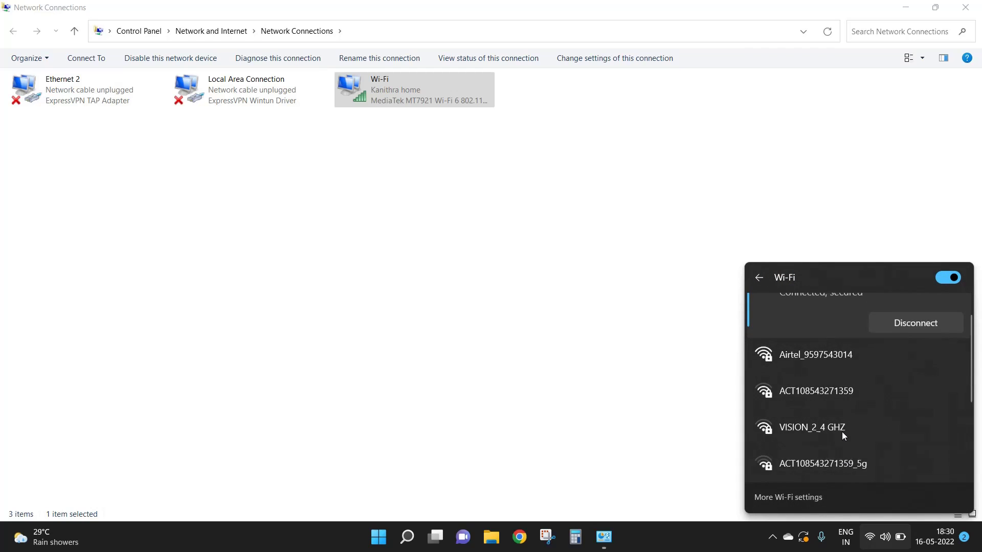
scroll(842, 432, up, 1)
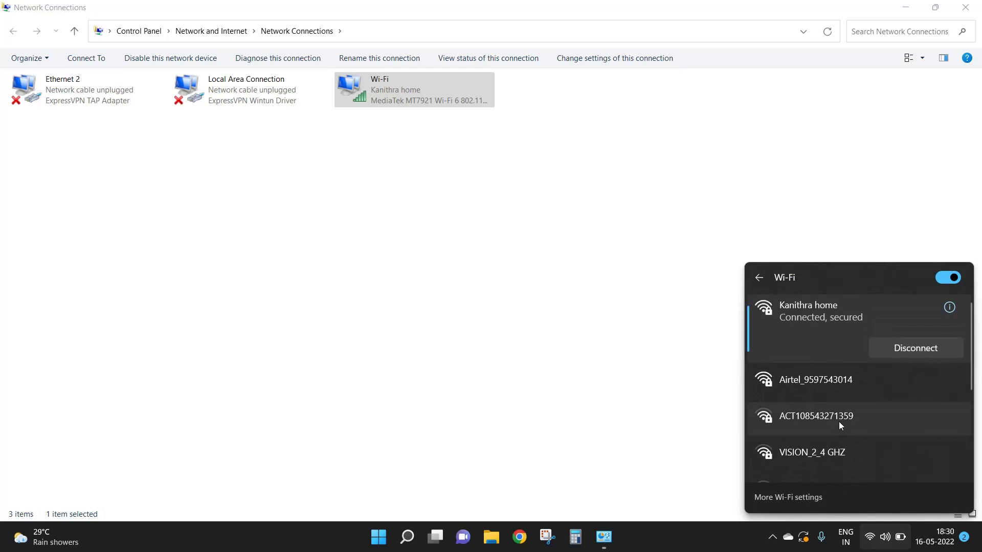
click(760, 278)
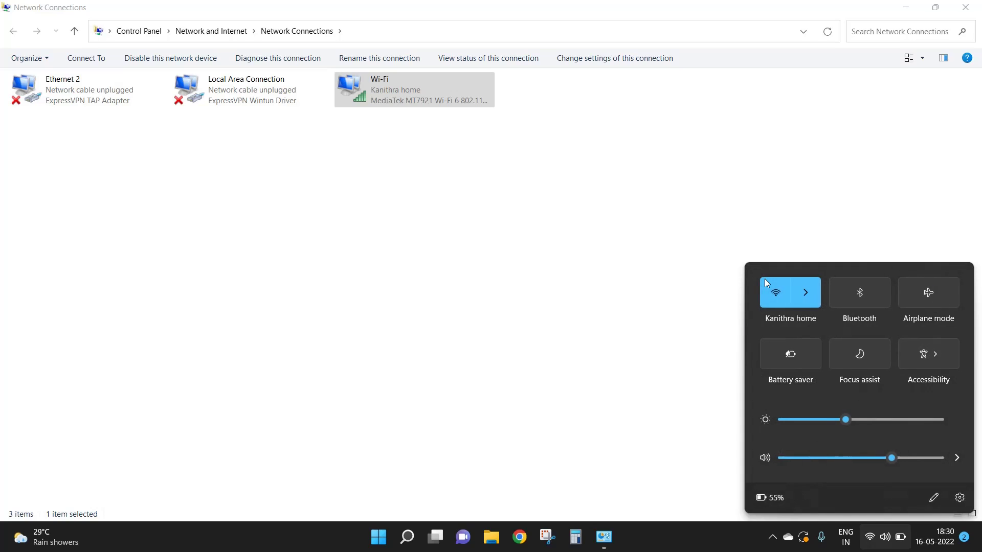